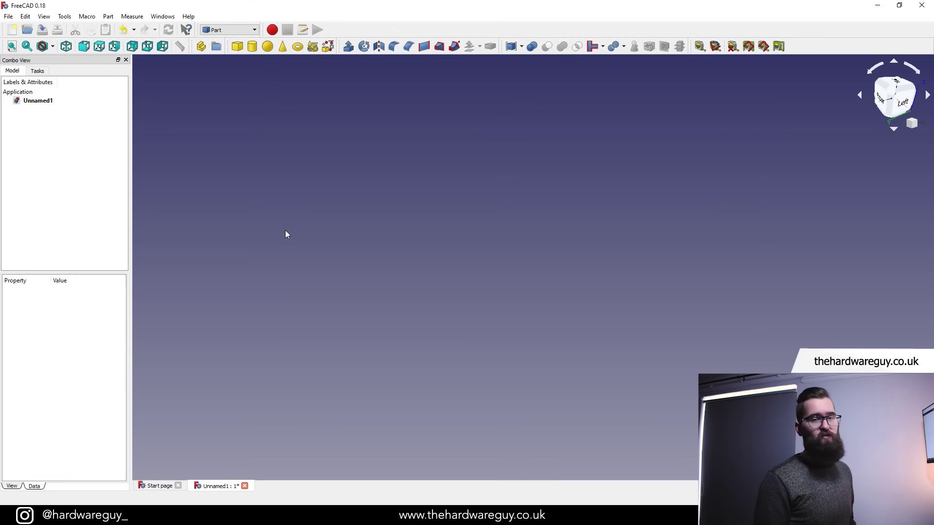
Import the CNC_Dust_Shoe mesh file into the open document
click(9, 16)
click(34, 127)
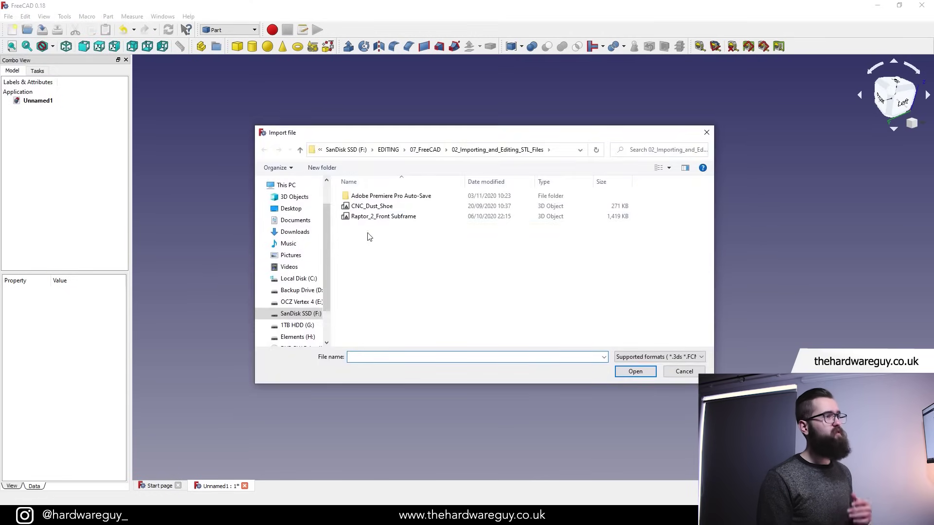
click(371, 207)
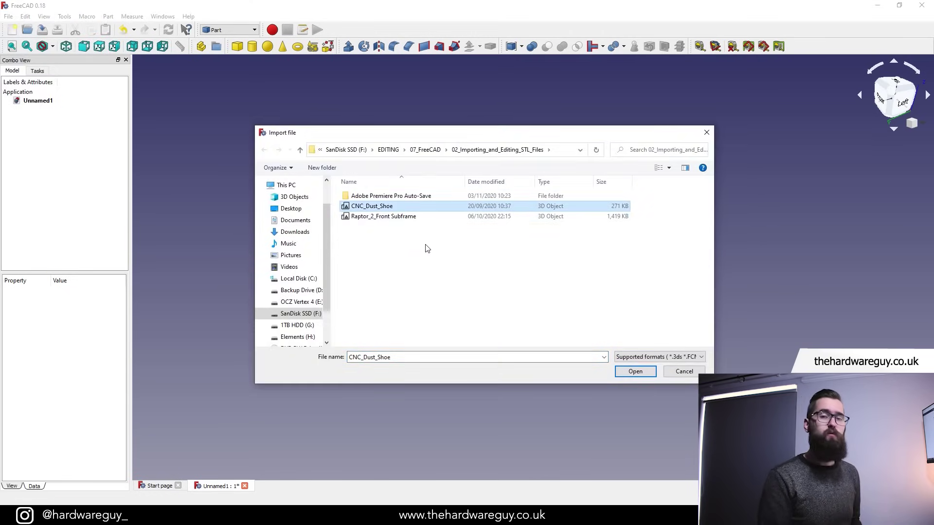
click(634, 372)
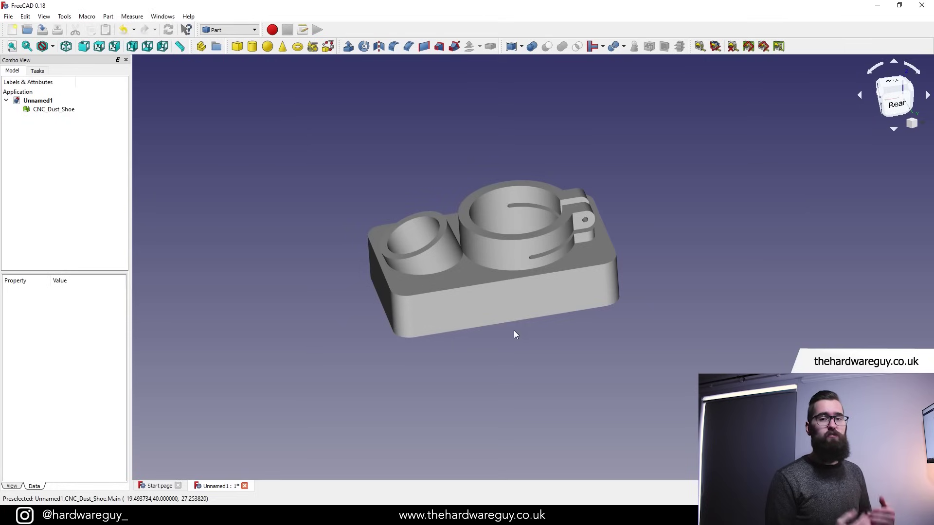
Create a shape from the CNC_Dust_Shoe mesh with a sewing tolerance of 0.01
click(53, 109)
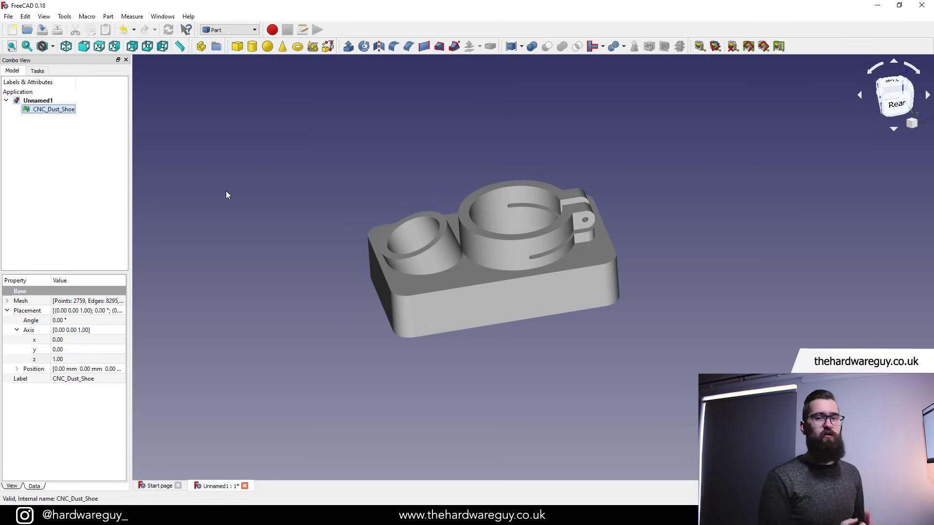
click(261, 233)
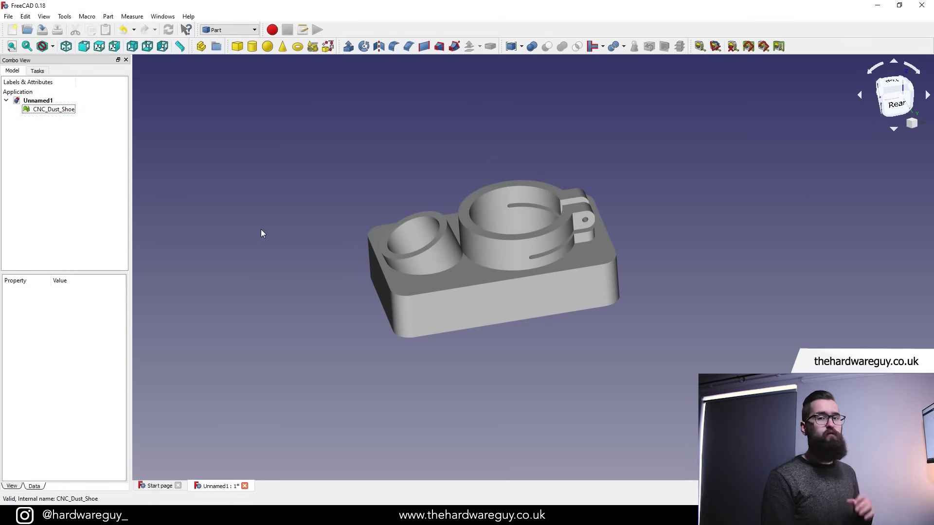
click(68, 110)
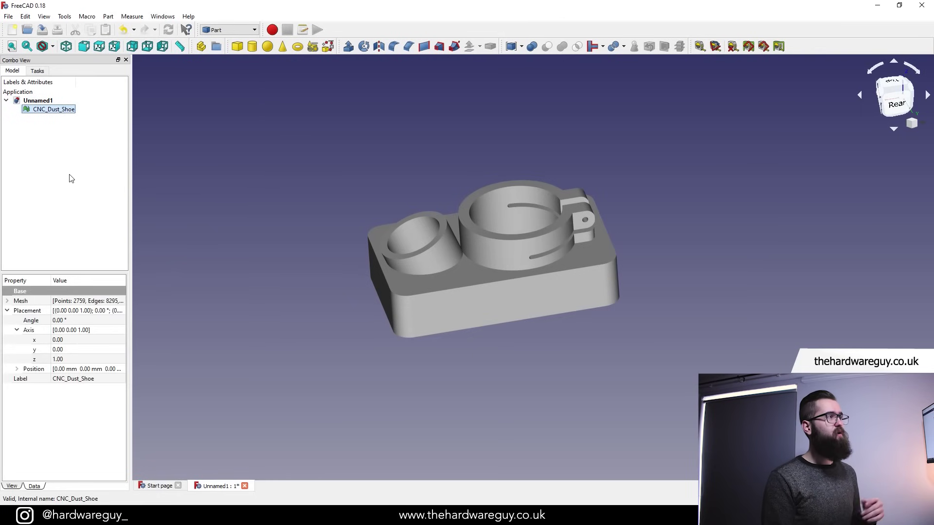
click(222, 31)
click(222, 31)
click(108, 16)
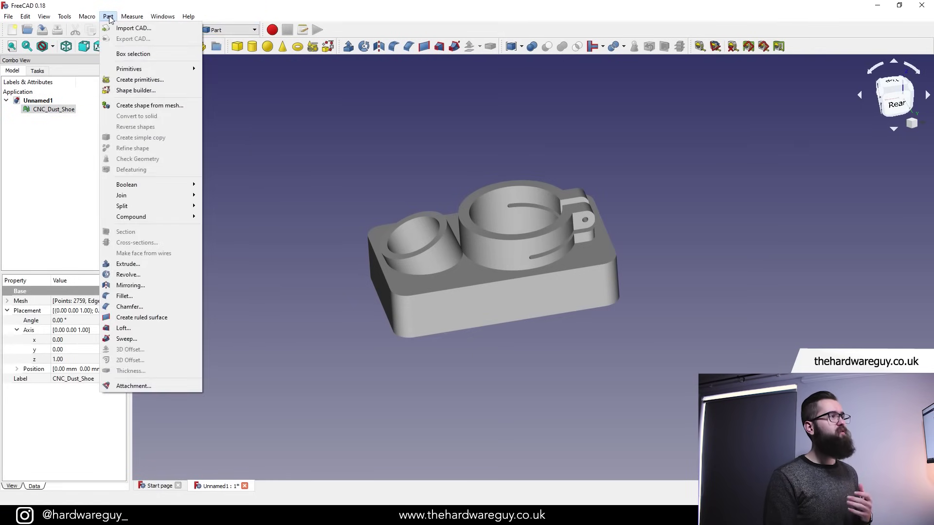
click(150, 105)
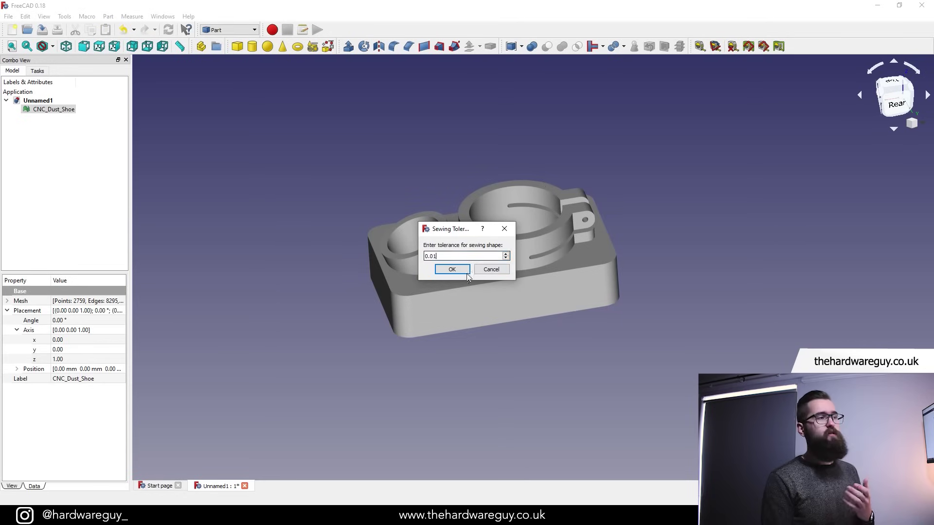
click(452, 269)
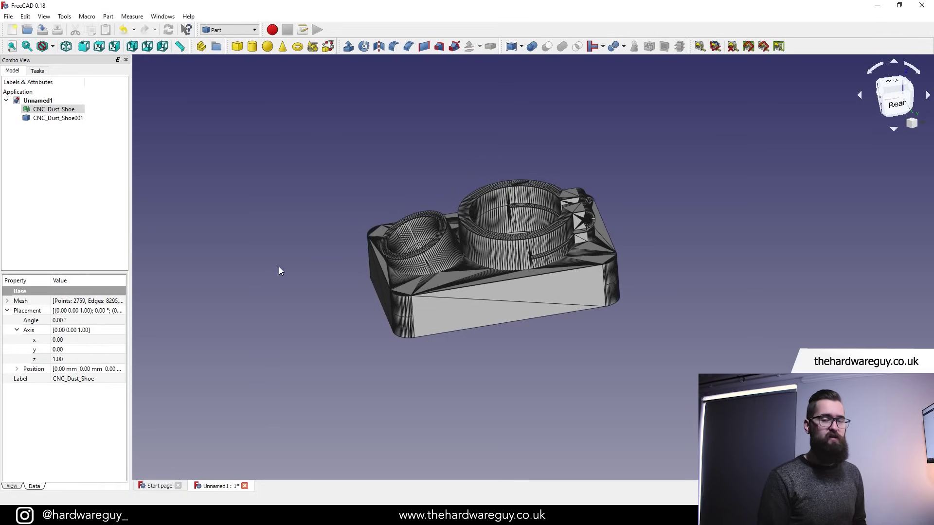
Delete the original CNC_Dust_Shoe mesh, keeping only the shape created from it
click(76, 119)
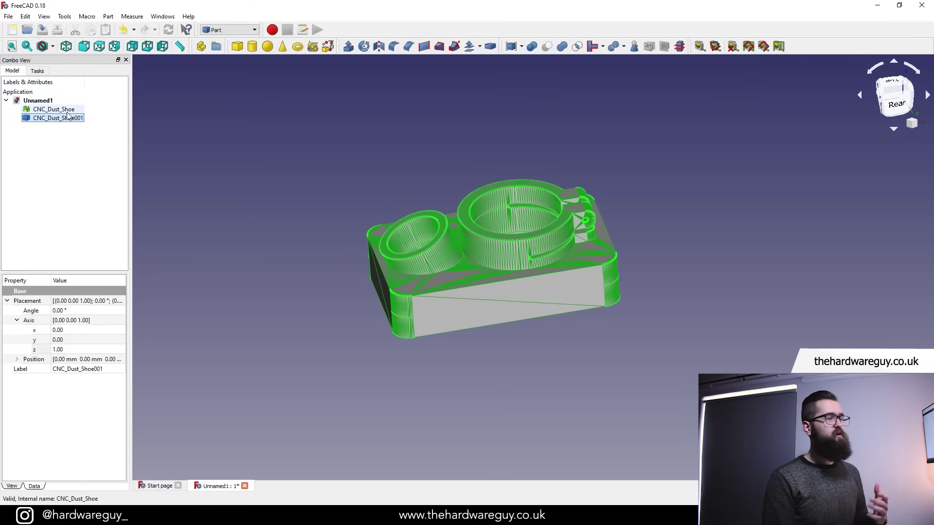
click(68, 112)
right_click(68, 111)
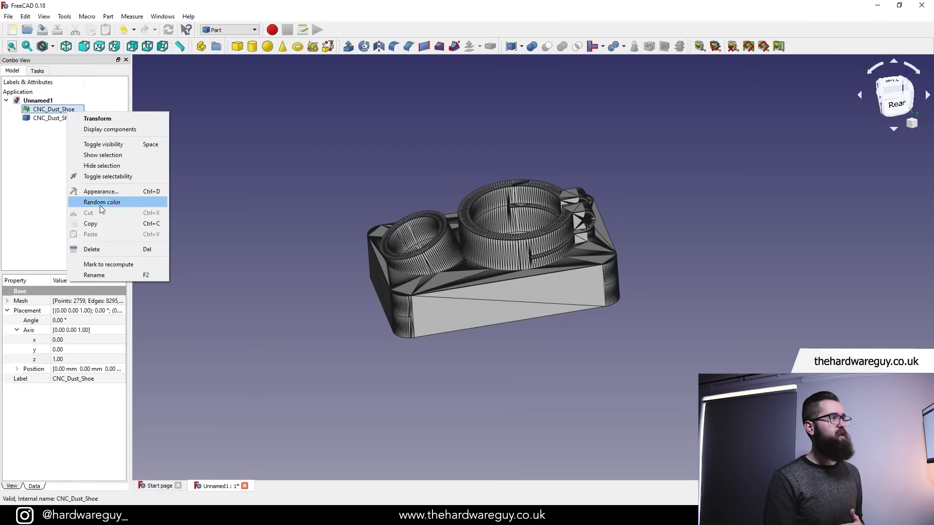
click(103, 247)
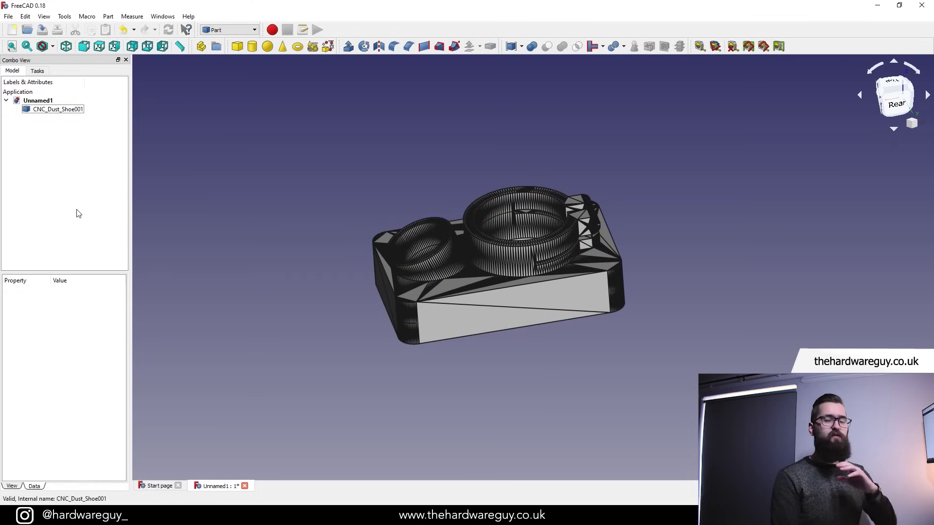
Convert the CNC_Dust_Shoe001 shape to a solid
click(53, 111)
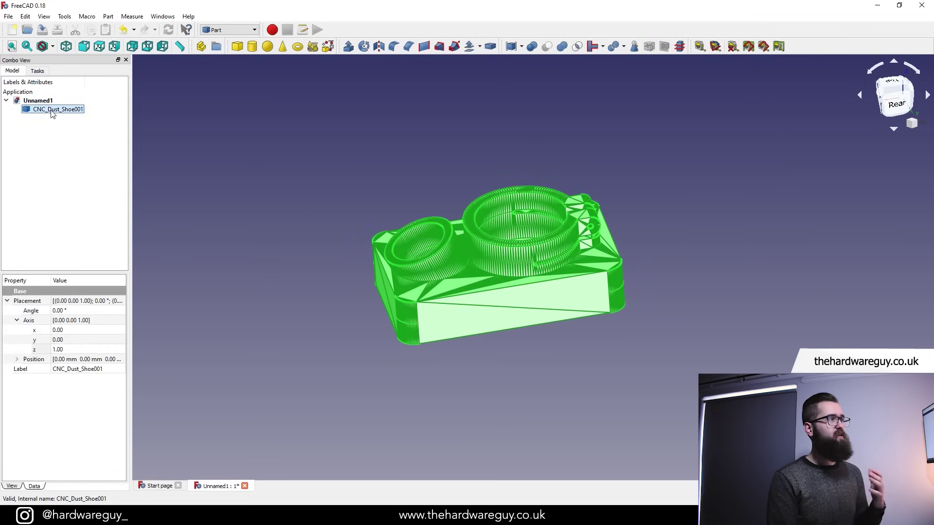
click(110, 17)
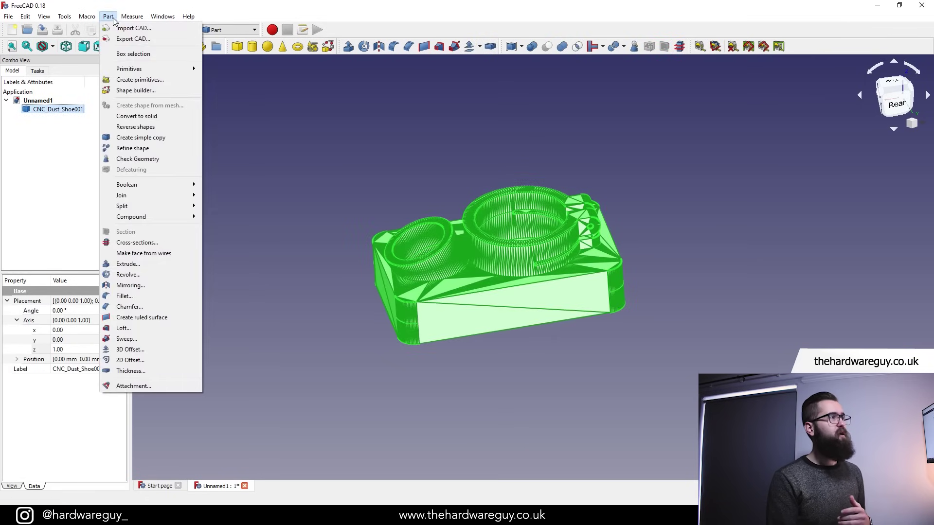
click(142, 116)
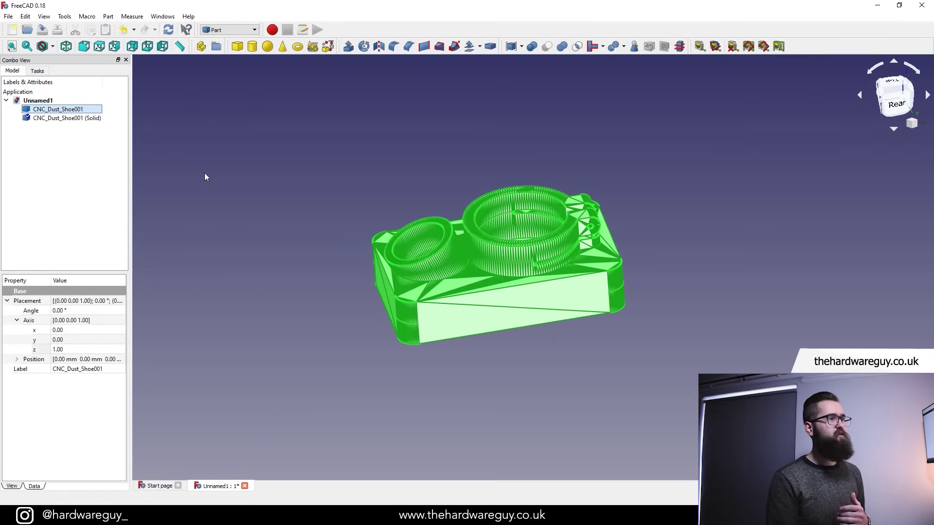
Delete the non-solid CNC_Dust_Shoe001 shape, keeping the solid version
click(77, 118)
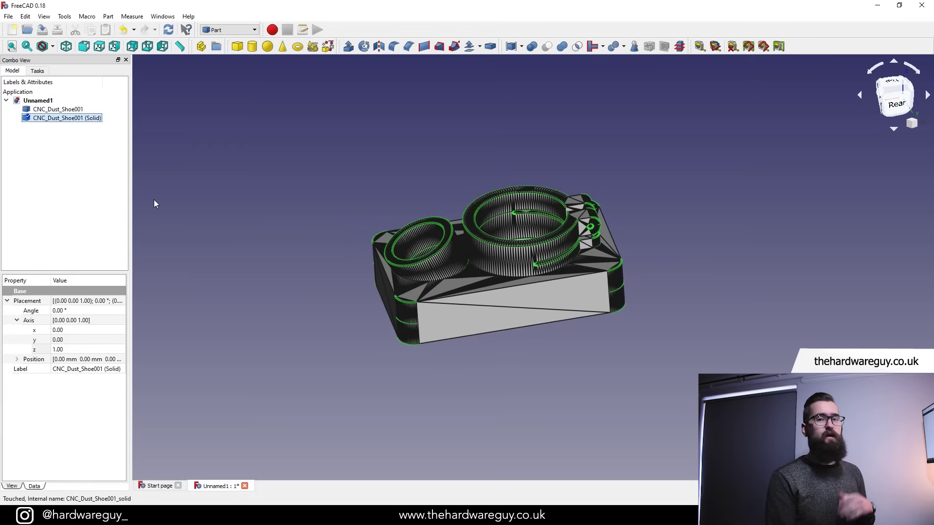
right_click(76, 112)
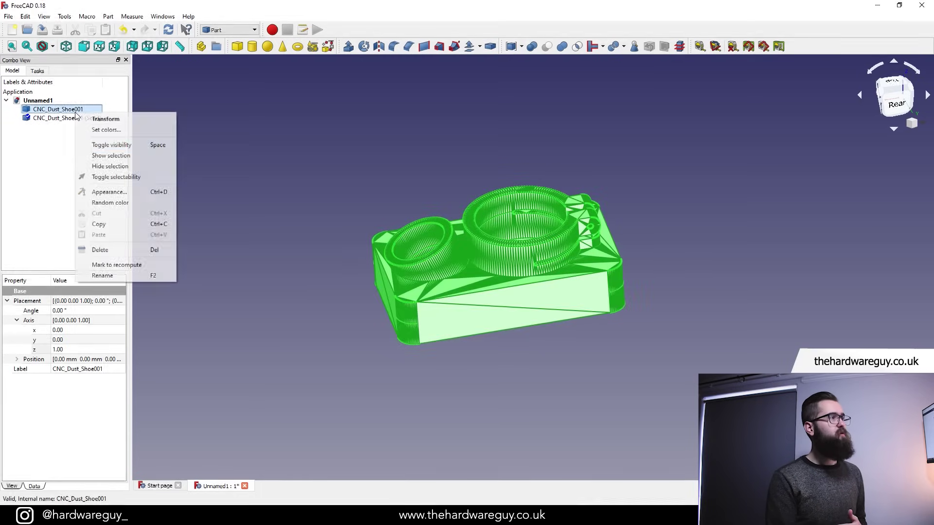
click(161, 248)
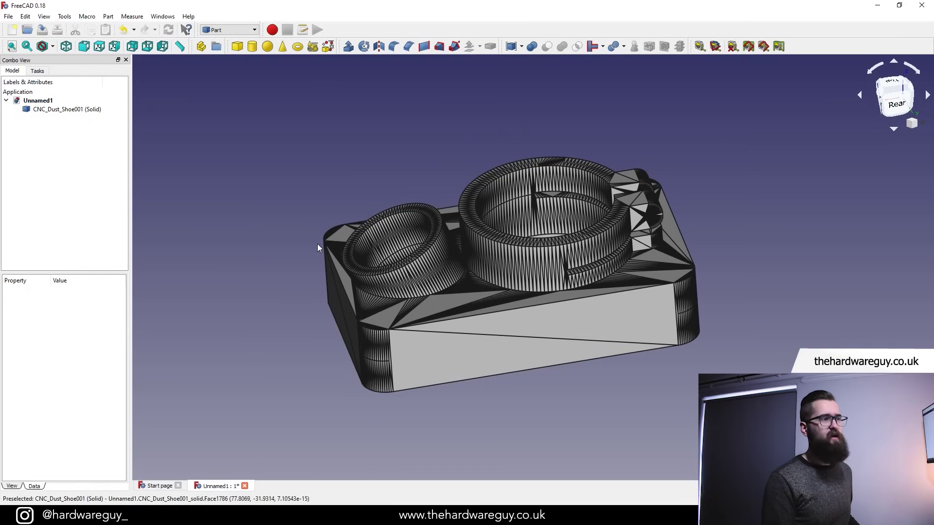
Refine the shape of the CNC_Dust_Shoe001 (Solid) object to merge its coplanar triangular facets
middle_drag(551, 438, 571, 424)
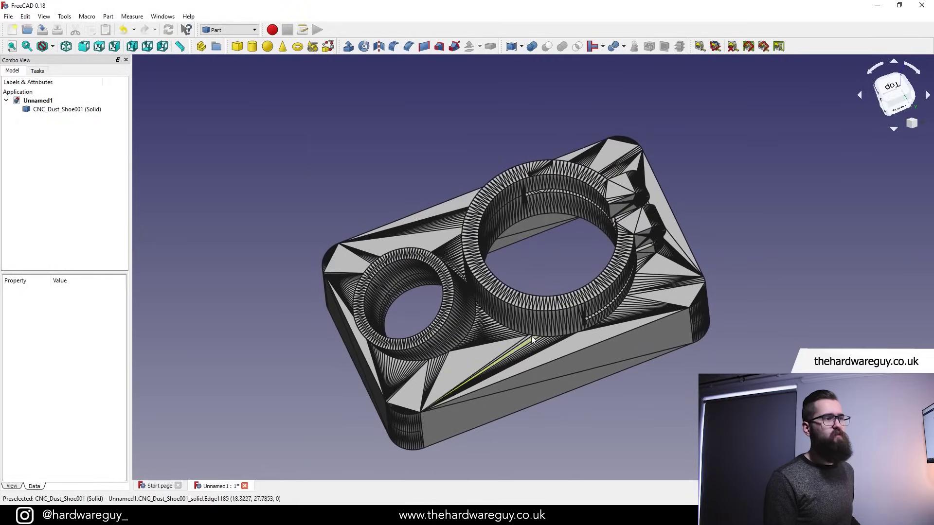
middle_drag(567, 390, 552, 355)
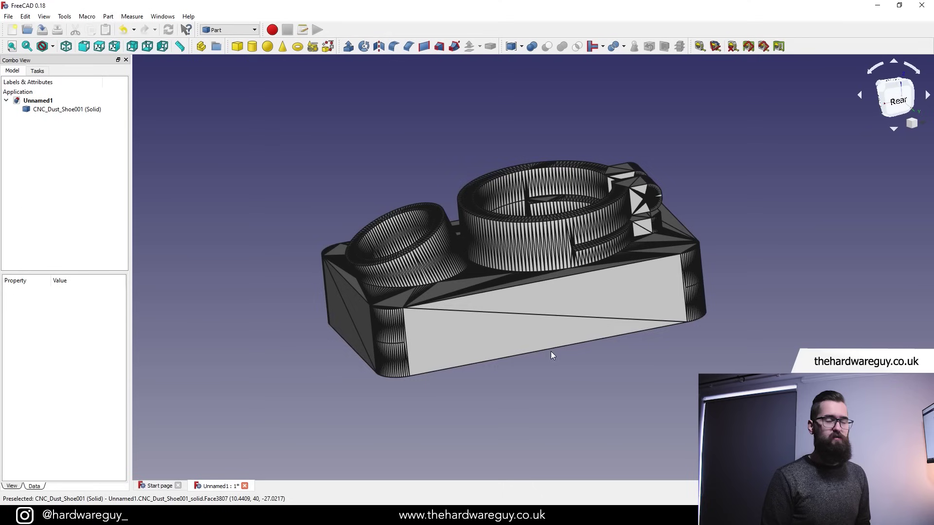
middle_drag(550, 356, 573, 367)
click(81, 110)
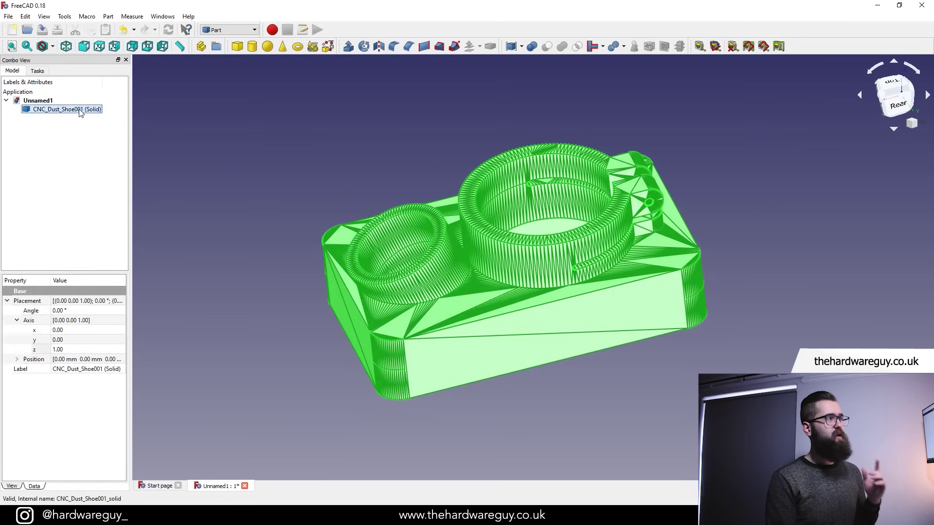
click(108, 16)
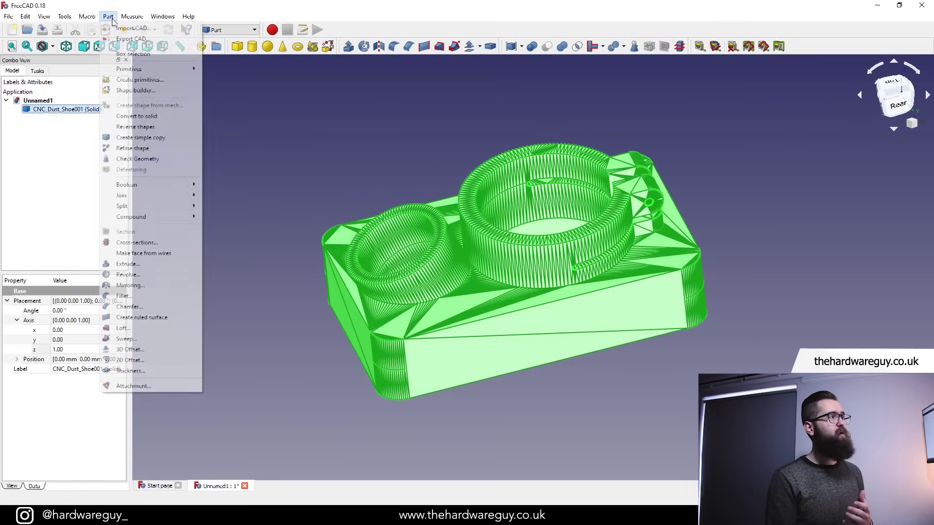
click(145, 149)
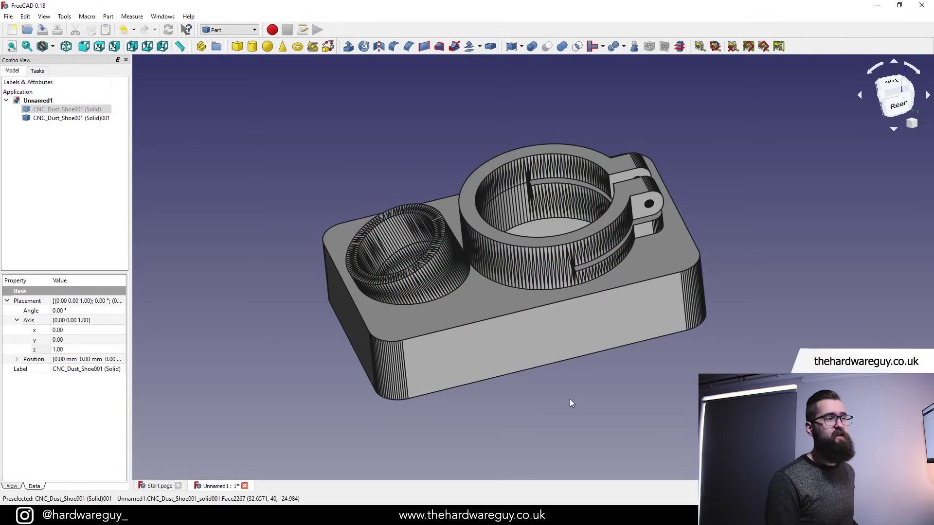
Delete the hidden unrefined CNC_Dust_Shoe001 (Solid), keeping the refined copy
mouse_move(573, 405)
middle_down()
mouse_move(563, 260)
mouse_move(572, 418)
middle_up()
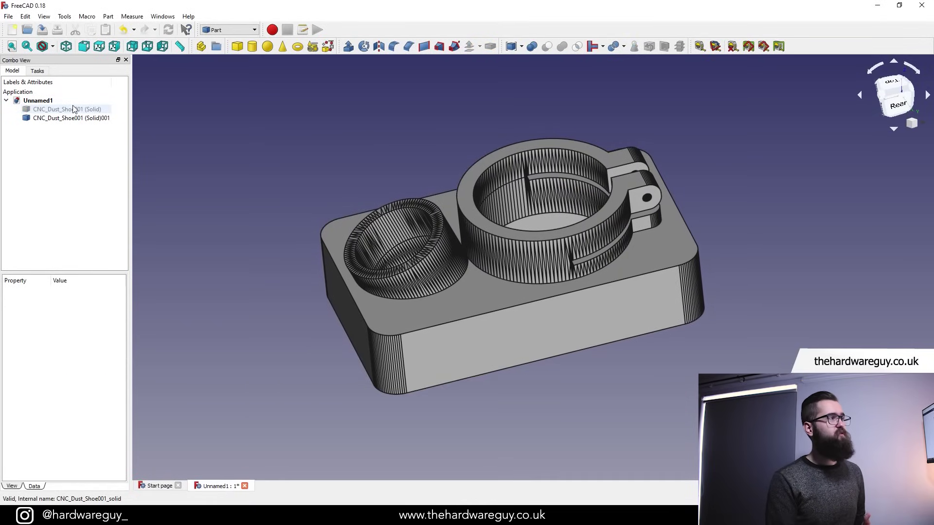
right_click(73, 106)
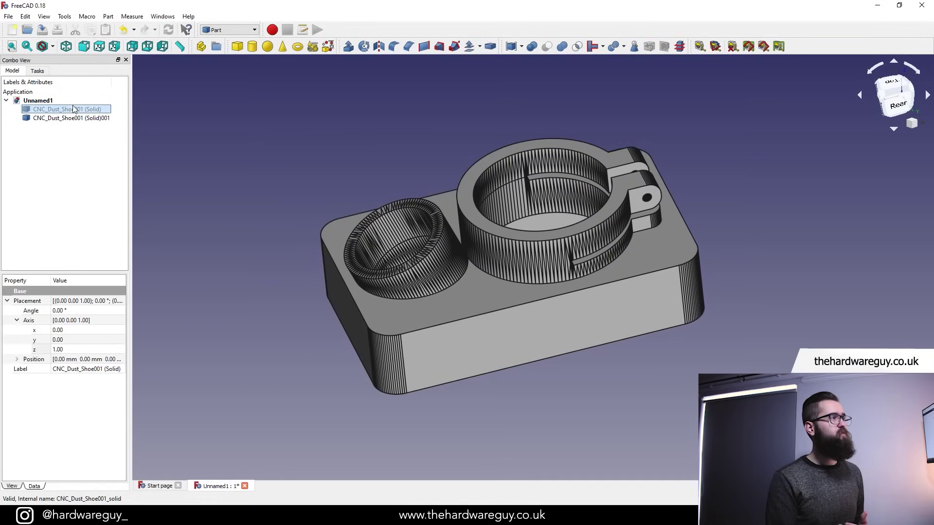
click(102, 243)
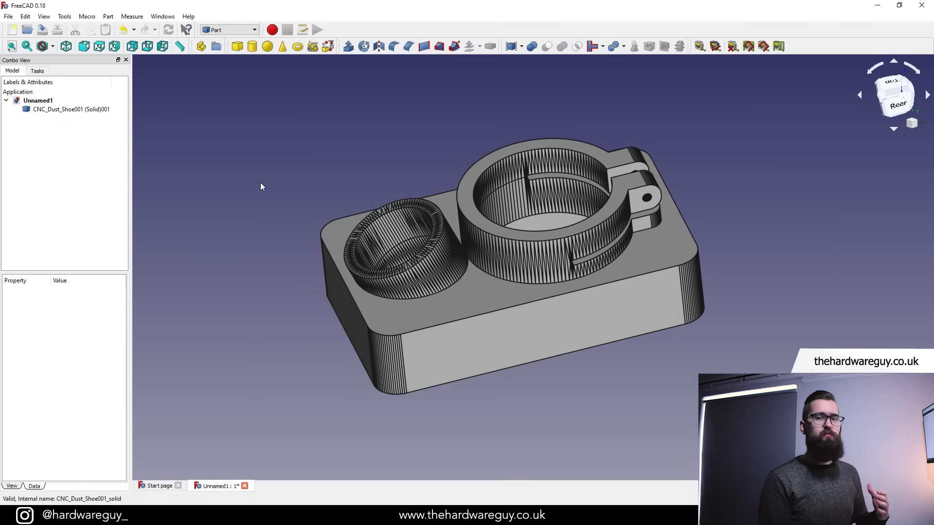
Switch to the Part Design workbench and create a new body based on the refined dust shoe solid
click(228, 30)
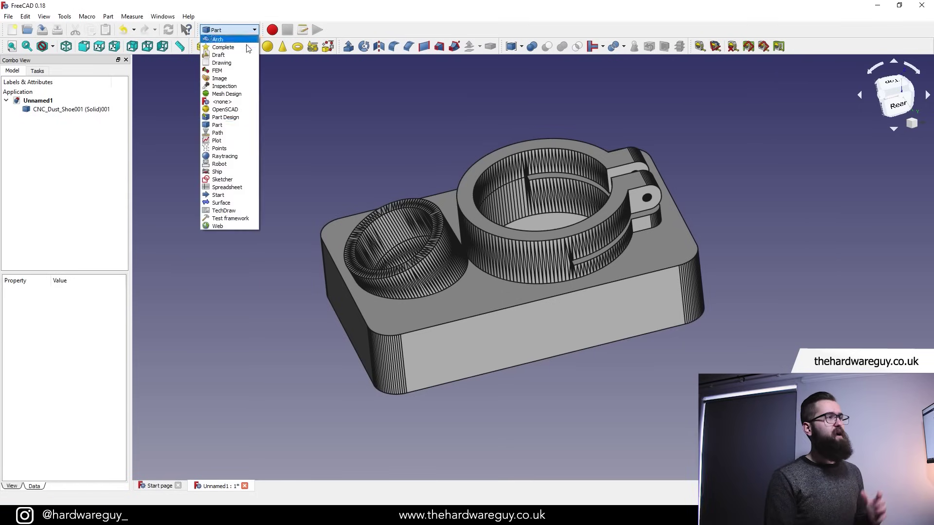
click(237, 117)
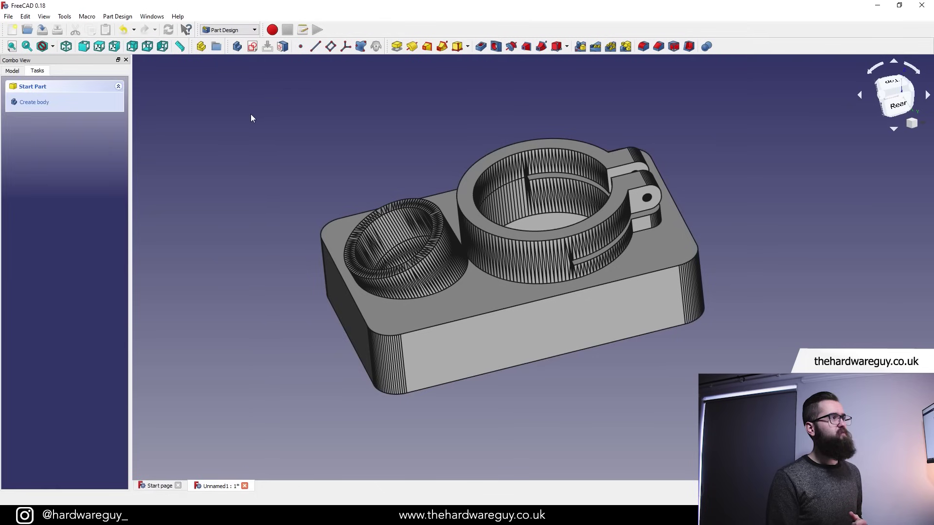
click(68, 110)
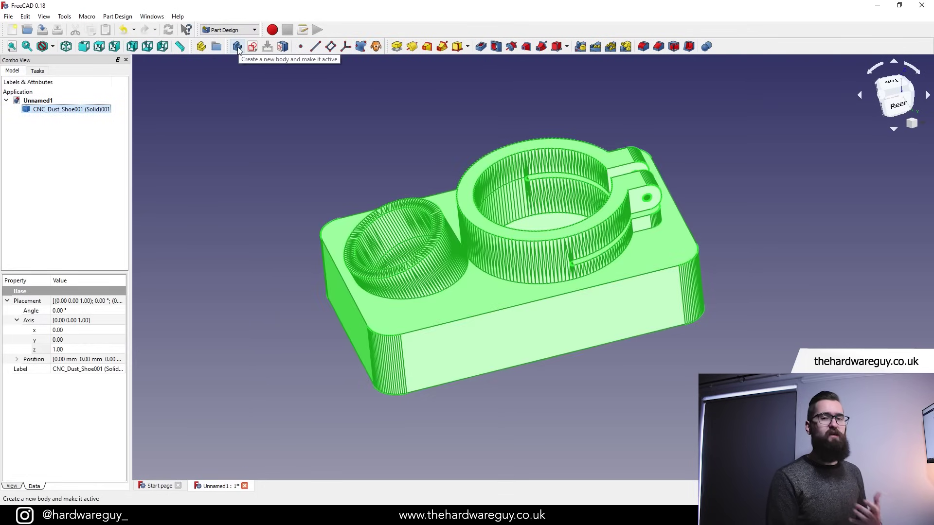
click(238, 47)
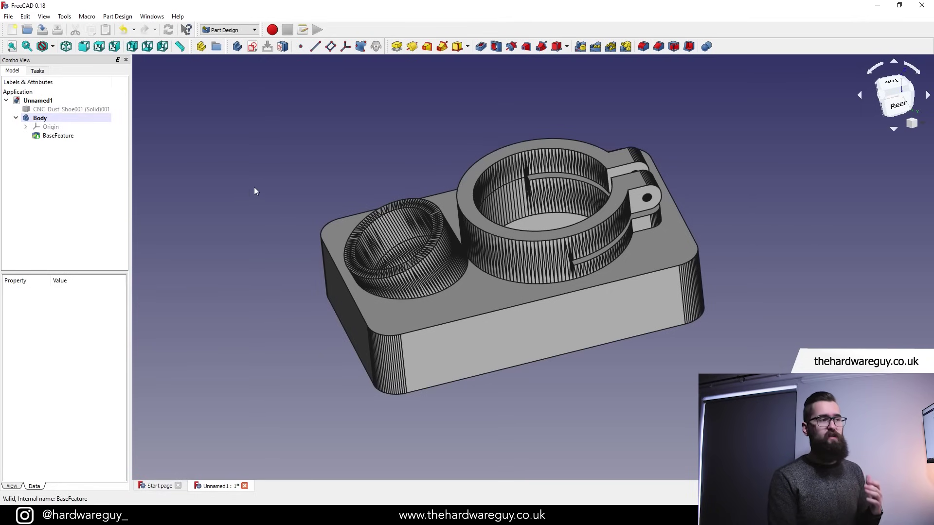
Create a new sketch on the long flat rear side face of the dust shoe's base
click(542, 341)
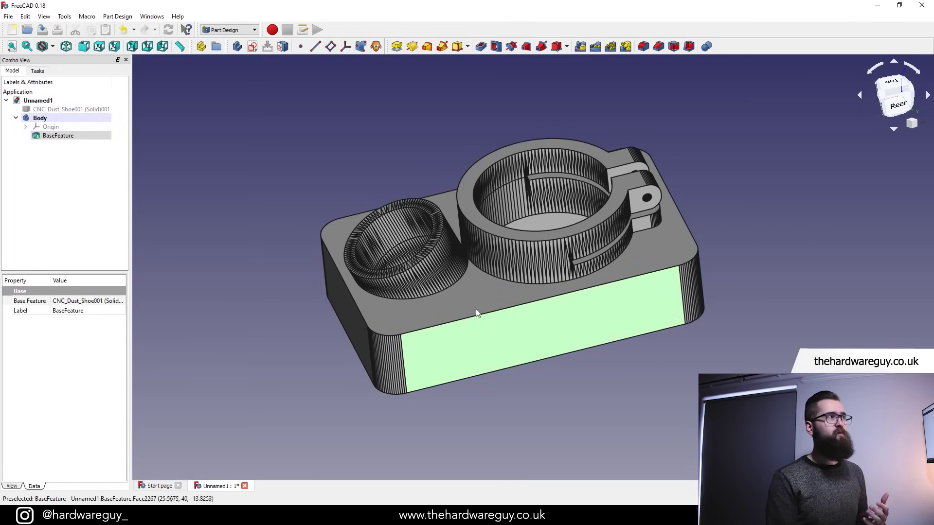
click(256, 46)
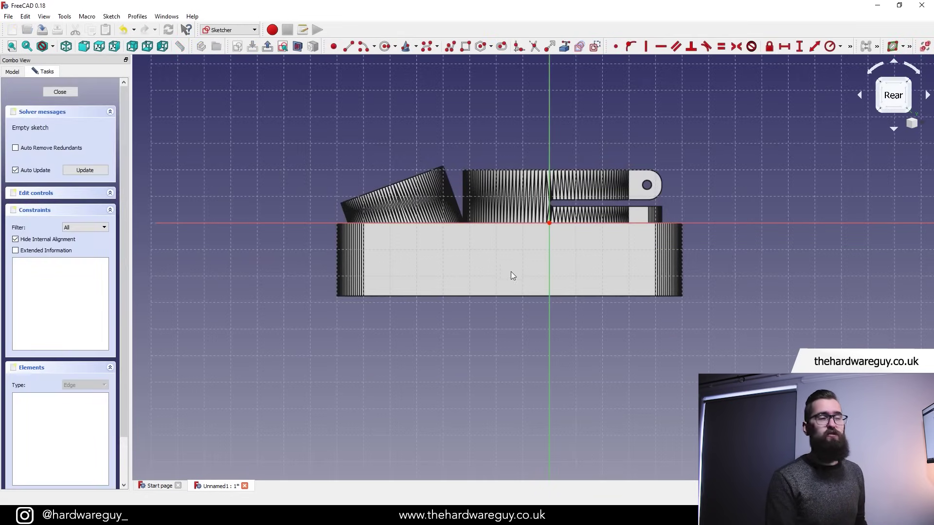
mouse_move(530, 275)
middle_down()
mouse_move(494, 297)
mouse_move(517, 294)
mouse_move(438, 300)
middle_up()
scroll(494, 296, up, 2)
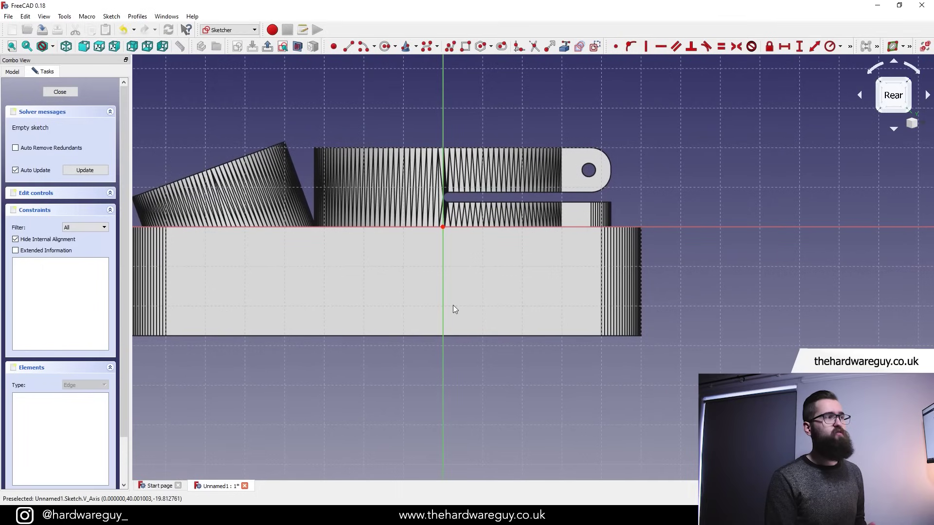
Draw a circle centred on the vertical axis below the origin and constrain its radius to 5 mm
click(384, 46)
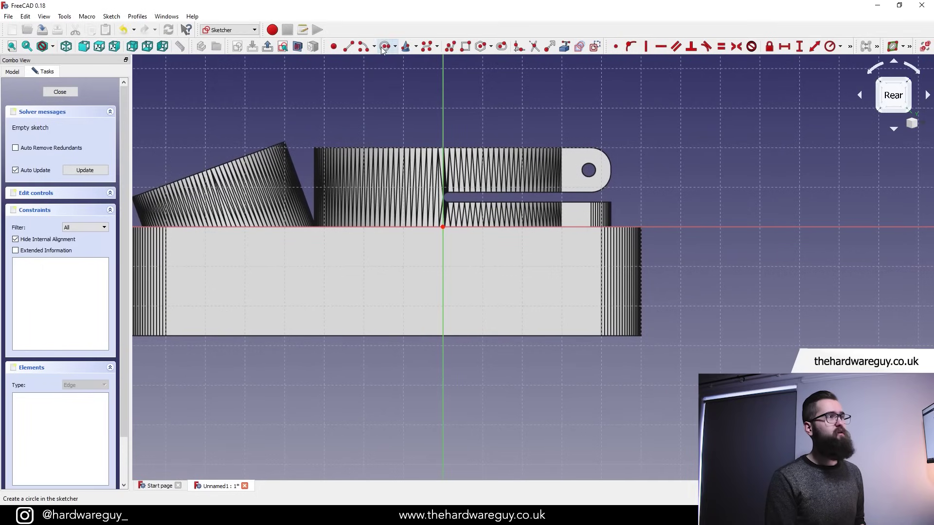
click(443, 292)
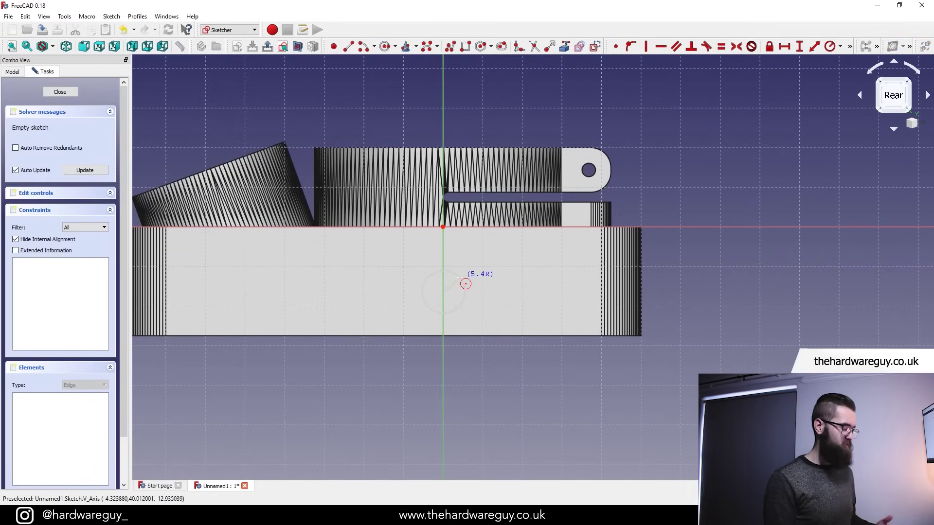
click(460, 277)
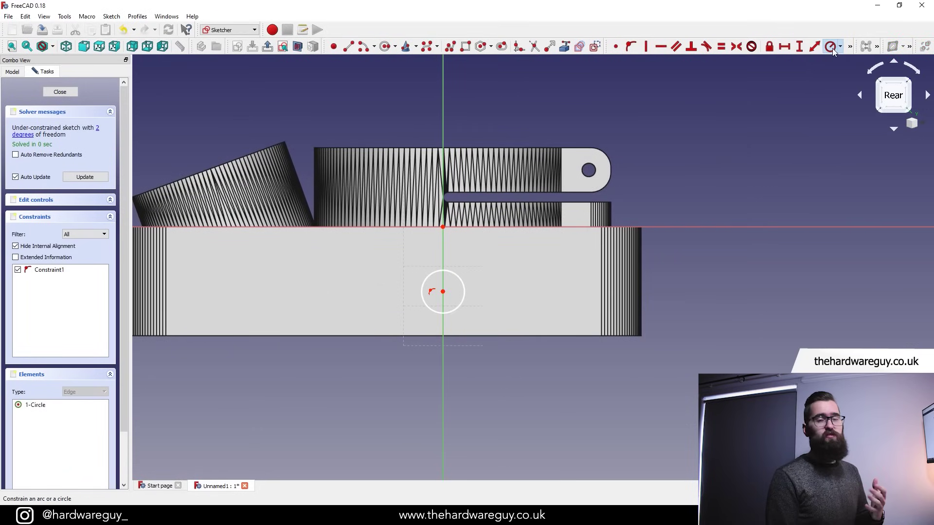
click(830, 47)
click(460, 279)
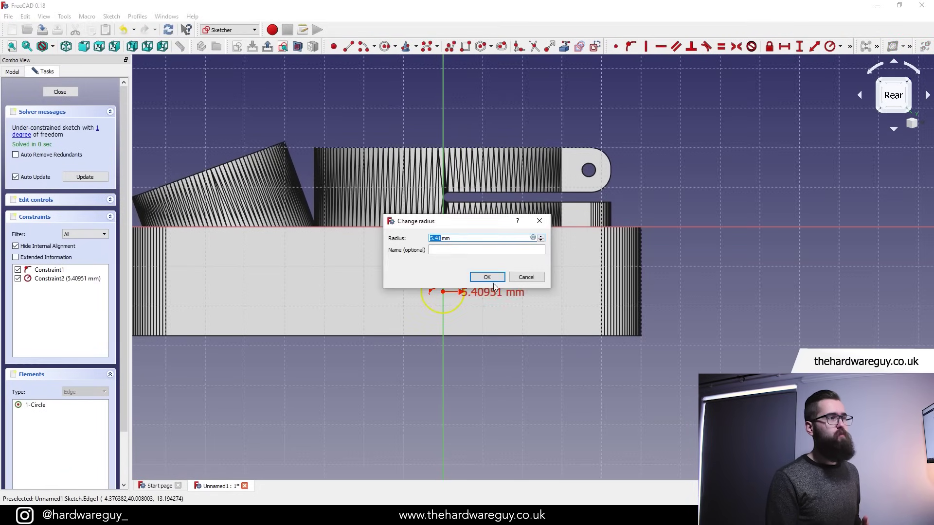
text(5)
click(497, 277)
Constrain the circle's centre to a vertical distance of 15 mm from the origin and close the sketch
click(443, 292)
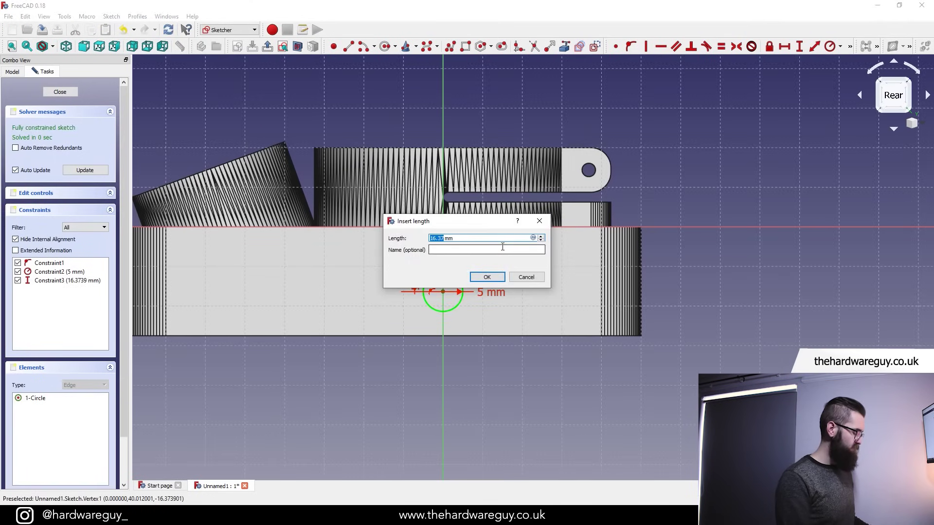
text(15 mmm)
key(Return)
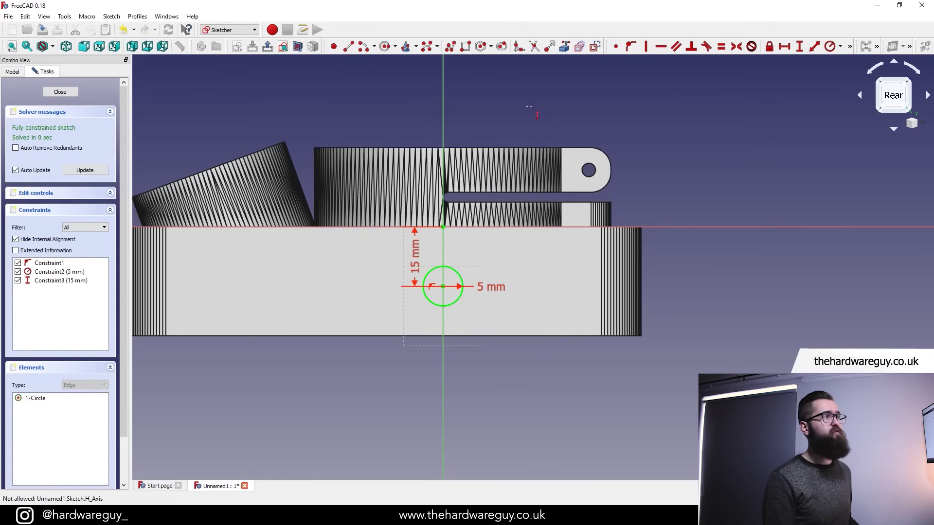
click(60, 92)
Pocket the circle through both side walls using the Up to face type, ending at the outer face of the opposite wall
scroll(596, 388, up, 3)
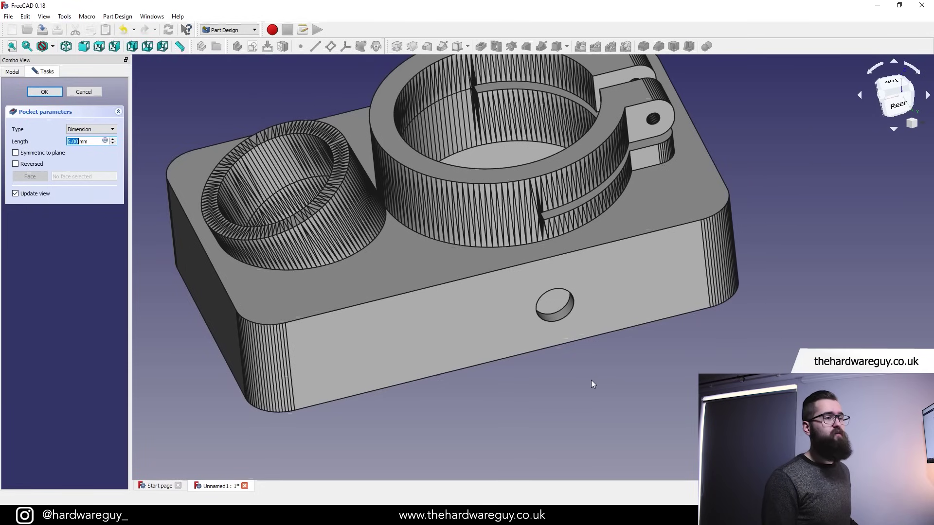
middle_drag(558, 381, 533, 202)
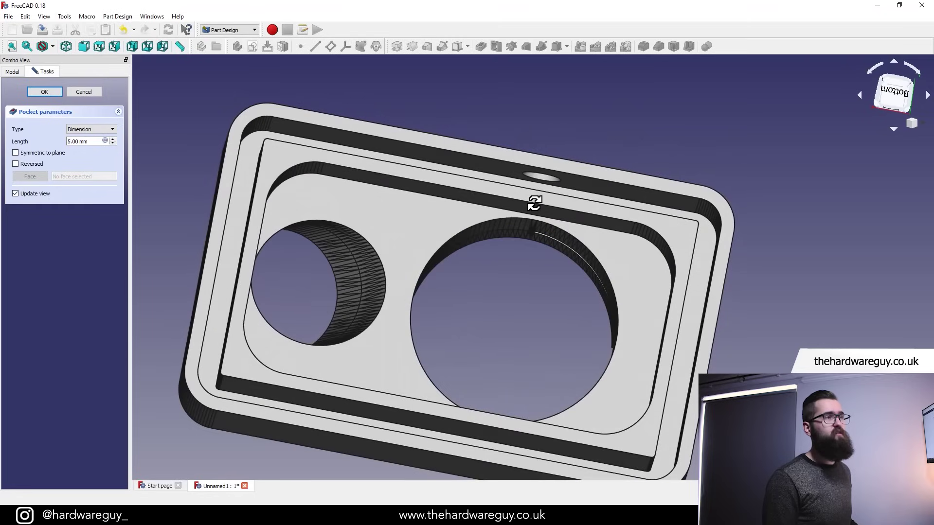
middle_drag(524, 255, 522, 315)
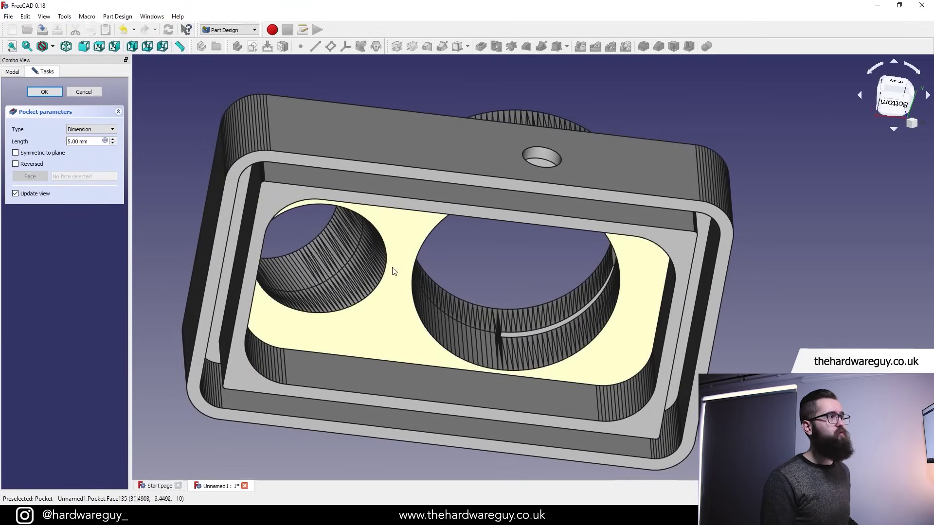
click(108, 130)
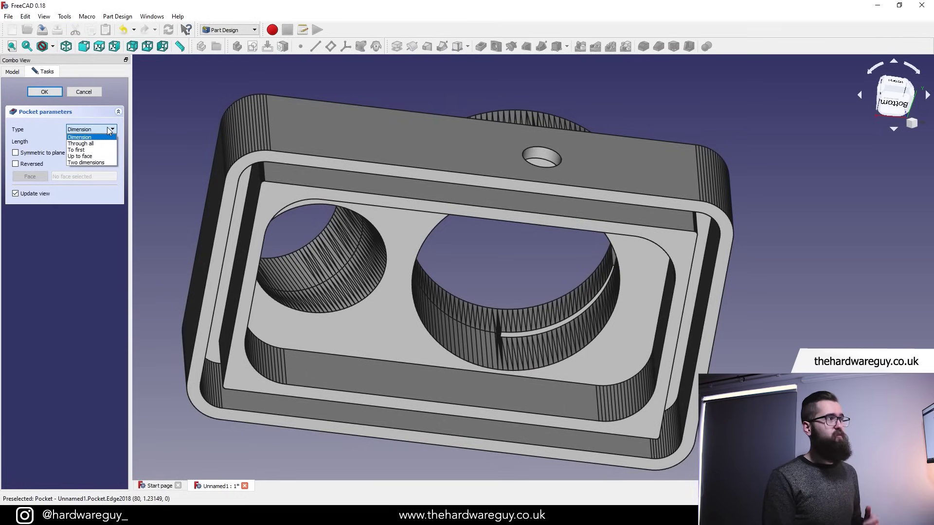
click(106, 155)
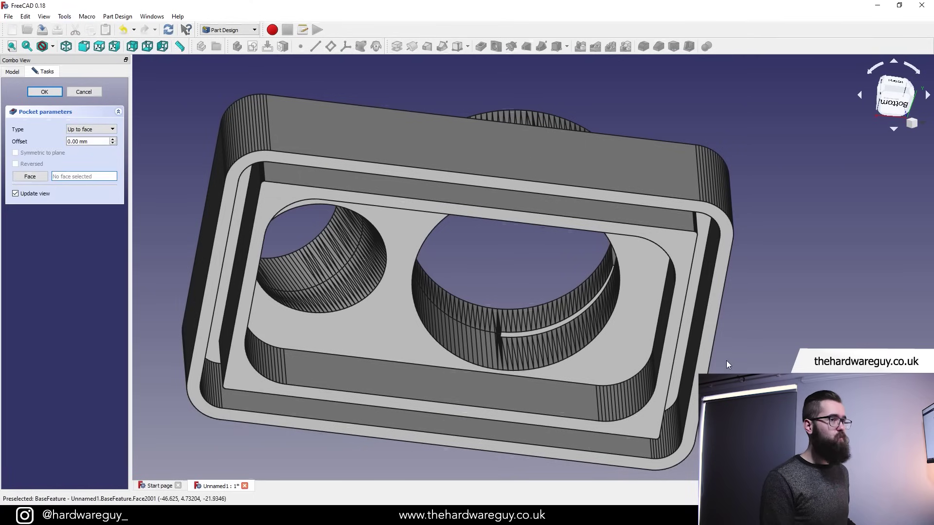
middle_drag(734, 373, 486, 272)
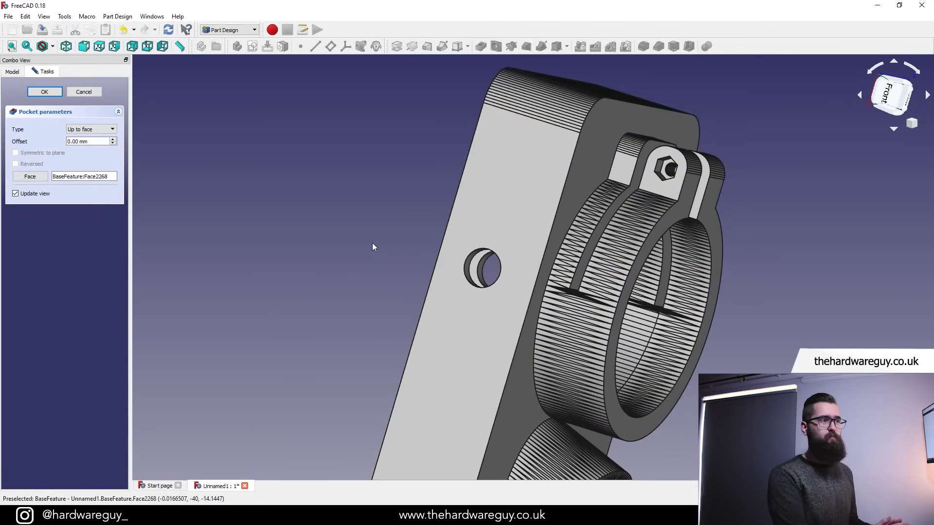
middle_drag(378, 214, 694, 427)
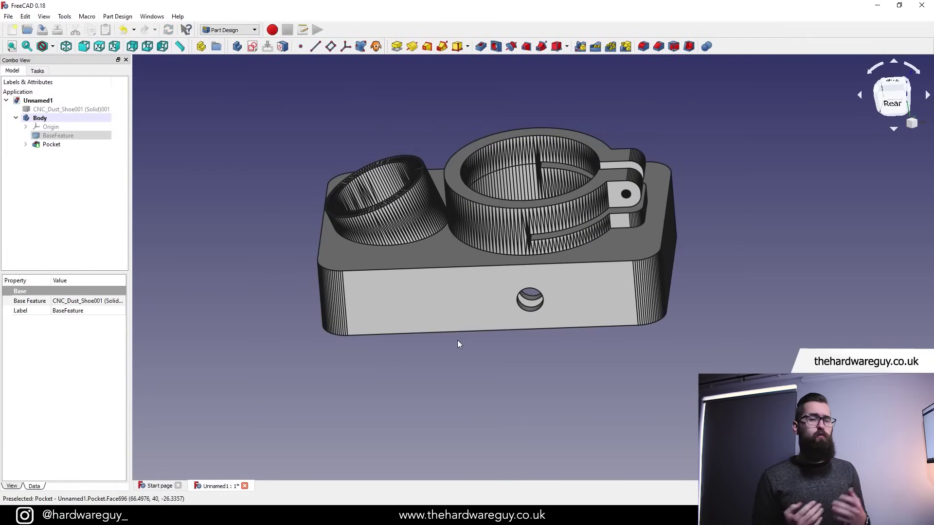